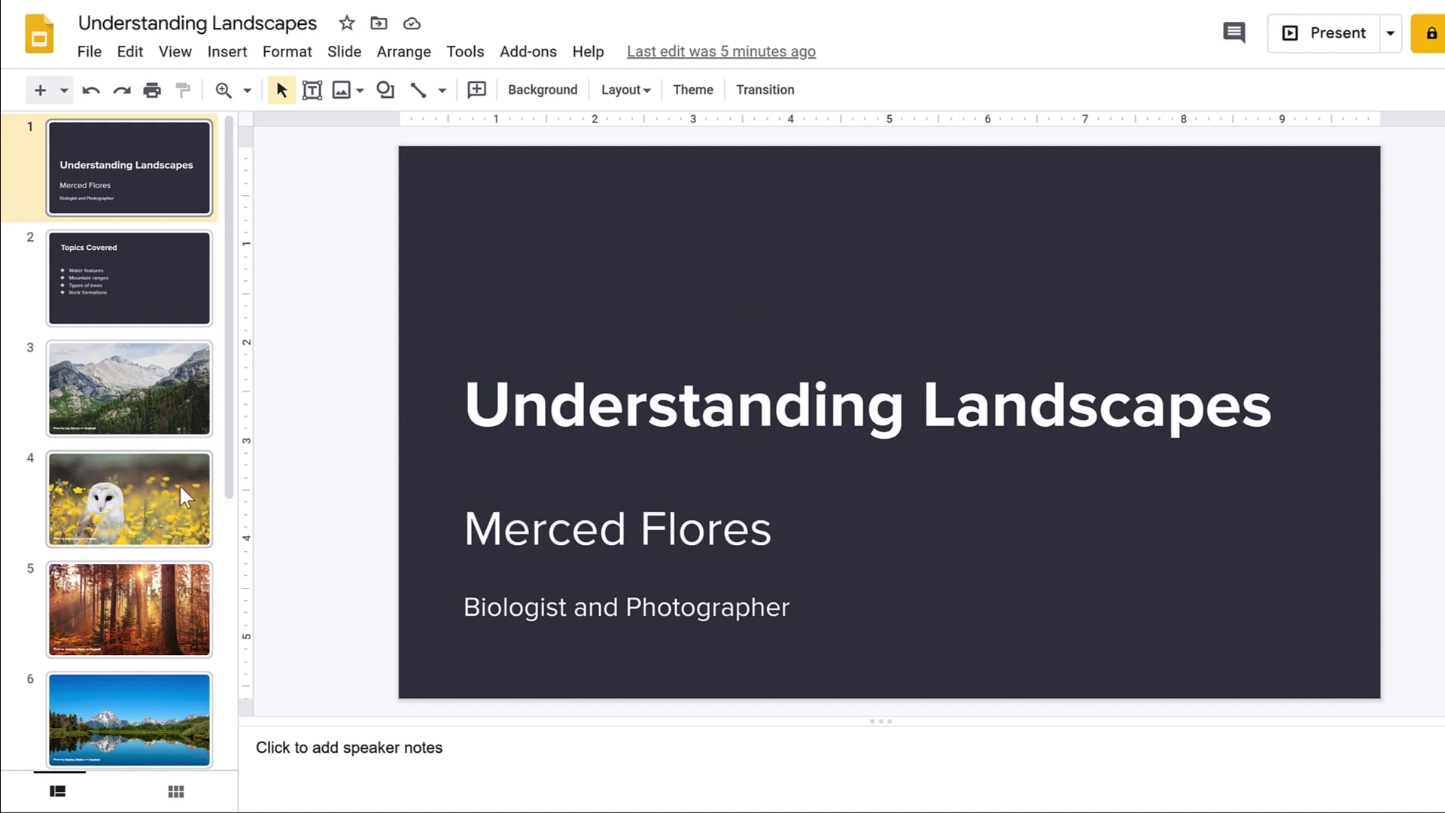
Set the owl slide (slide 4) to Skip slide from its filmstrip menu
{"action": "left_click", "coordinate": [144, 491]}
{"action": "right_click", "coordinate": [143, 491]}
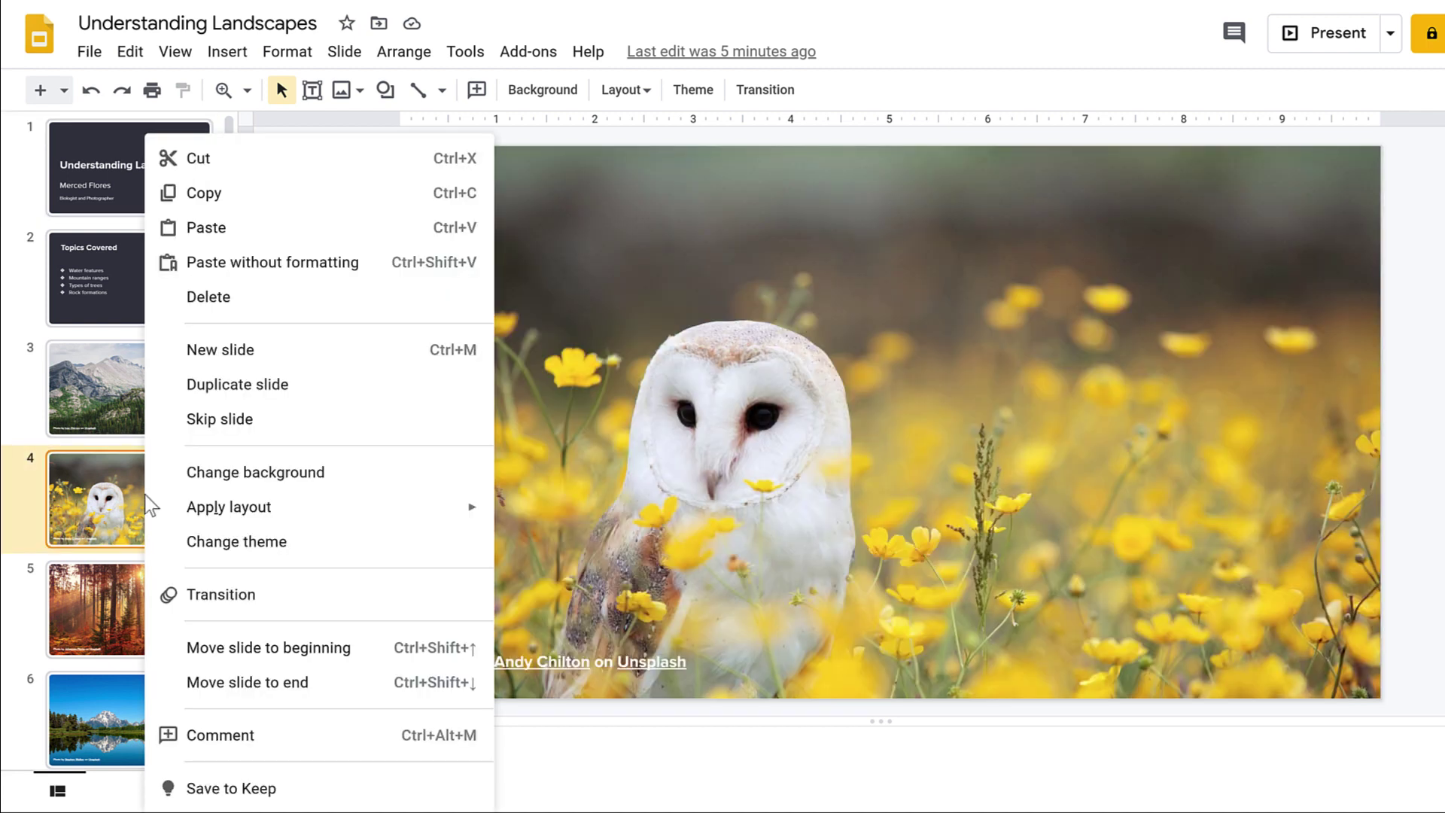
{"action": "left_click", "coordinate": [186, 418]}
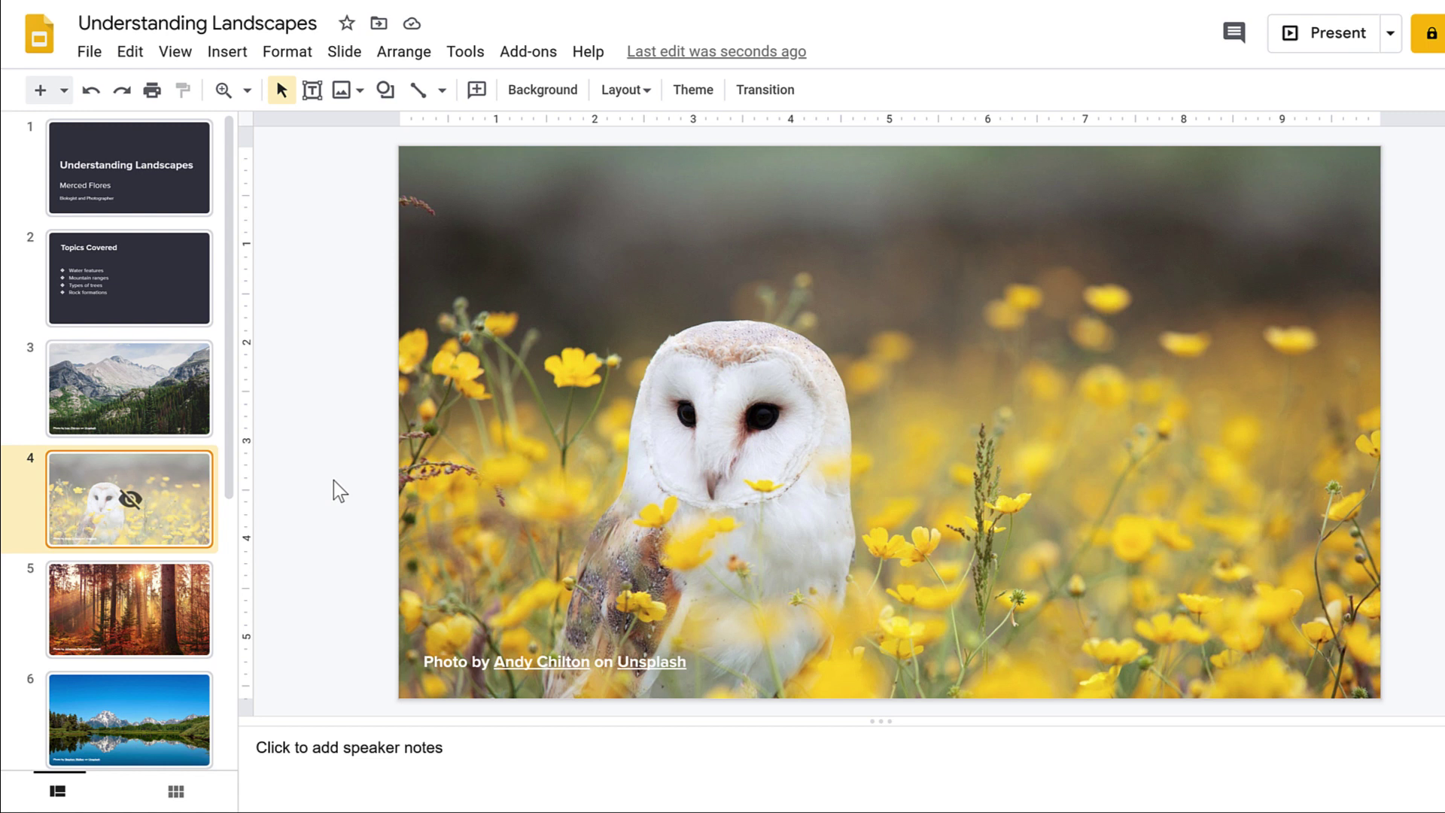
Present the deck from the beginning, then unskip the owl slide (slide 4)
{"action": "left_click", "coordinate": [1391, 34]}
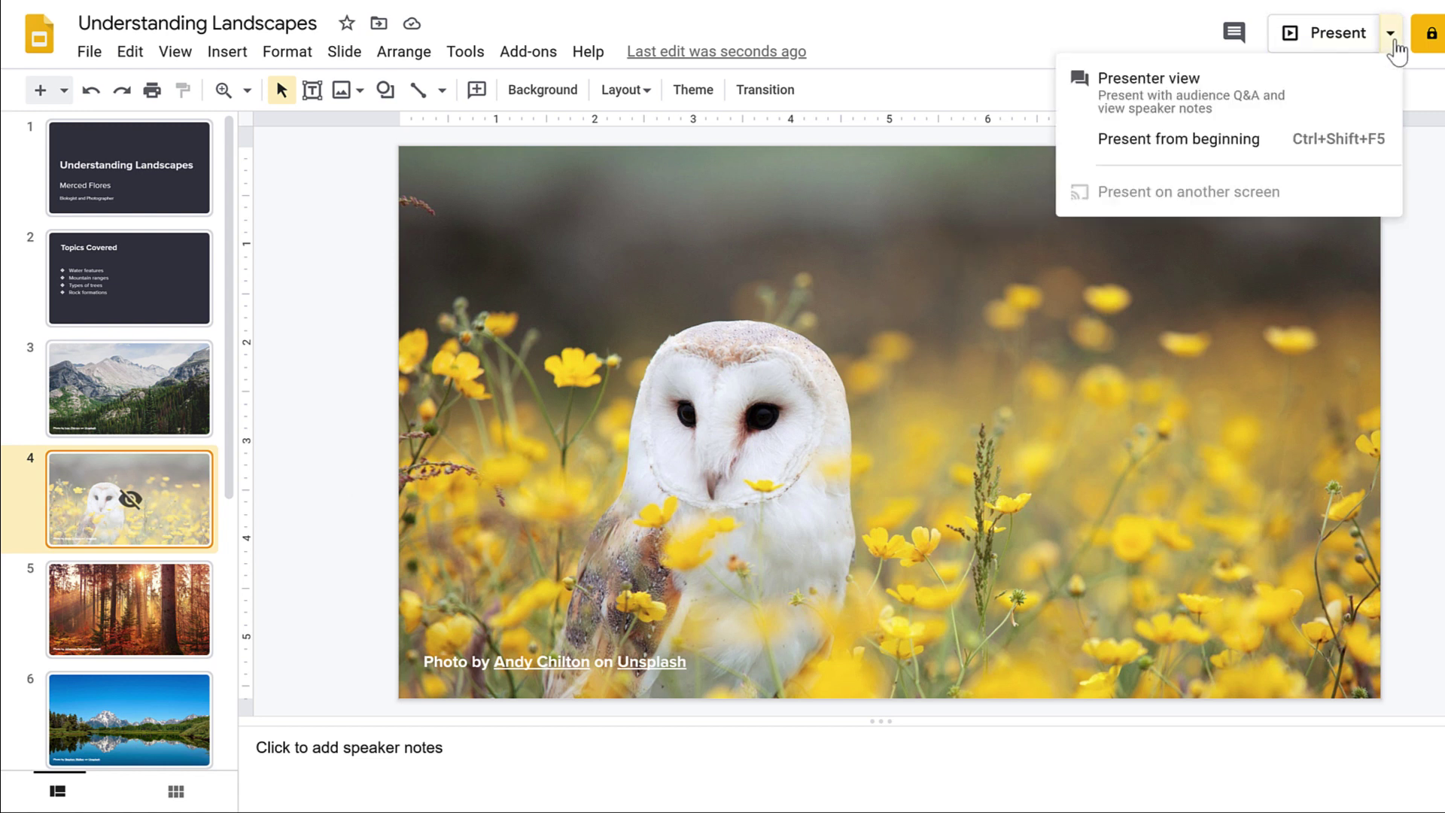
{"action": "left_click", "coordinate": [1320, 144]}
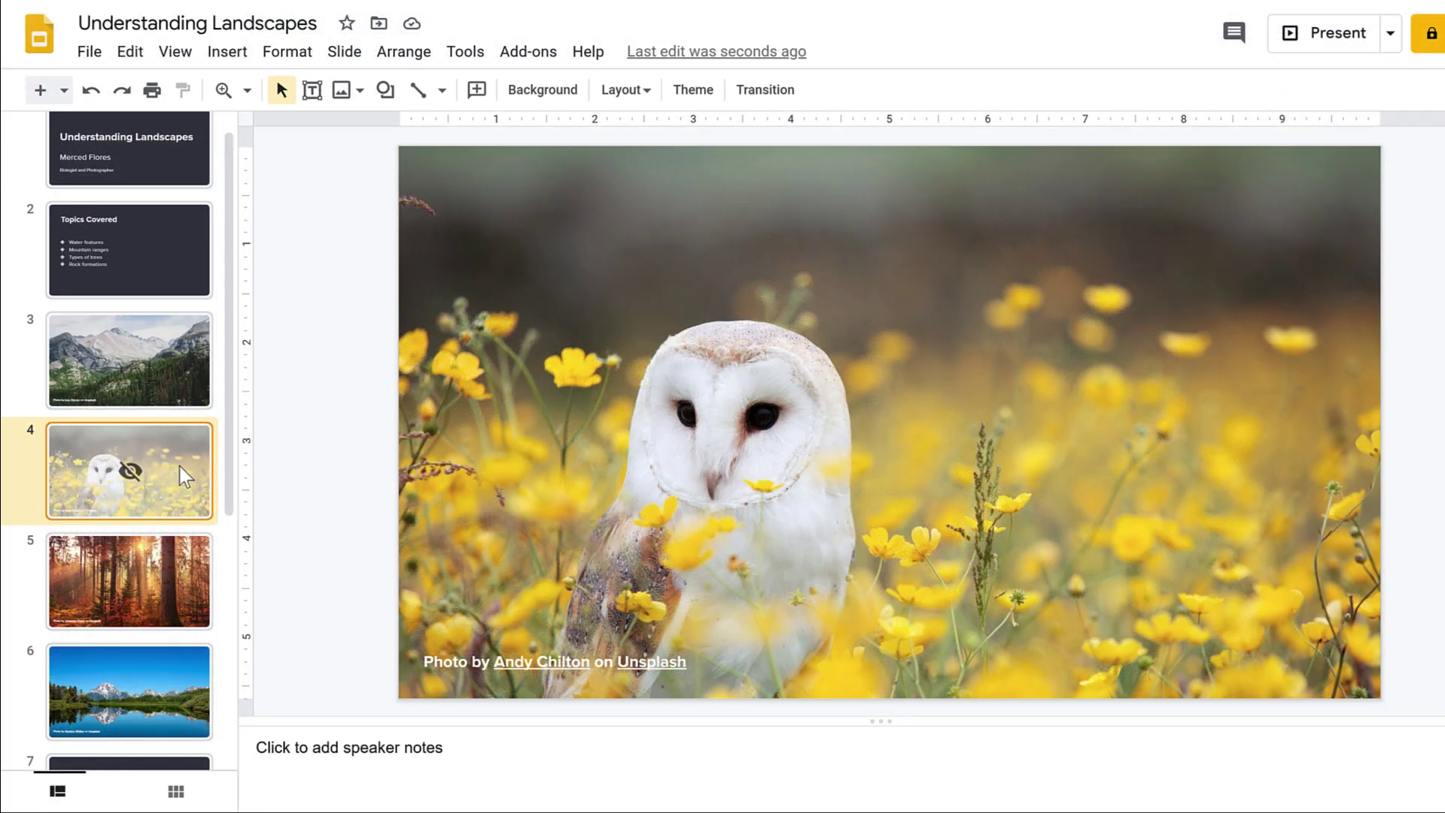
{"action": "right_click", "coordinate": [180, 465]}
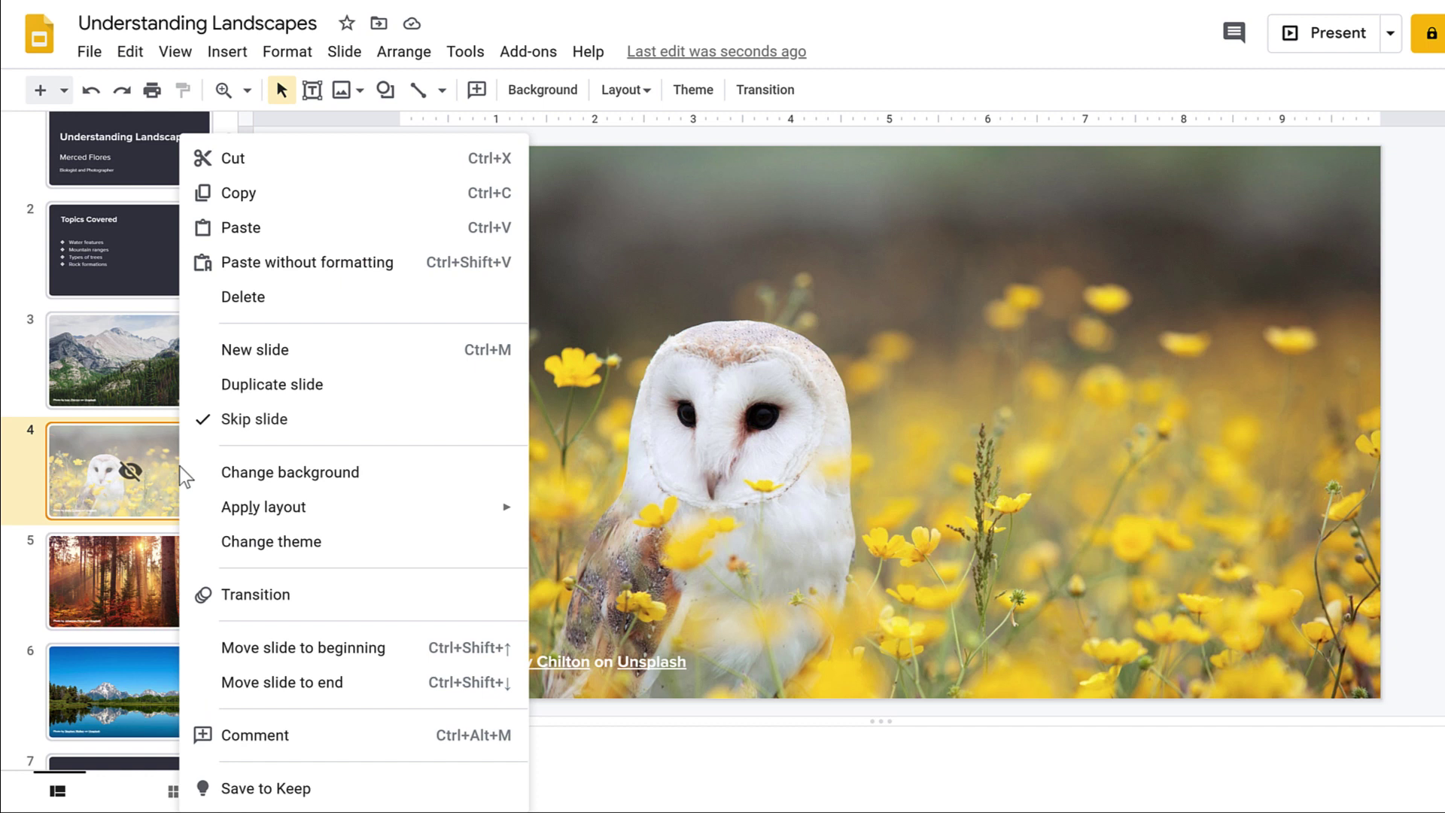
{"action": "left_click", "coordinate": [232, 419]}
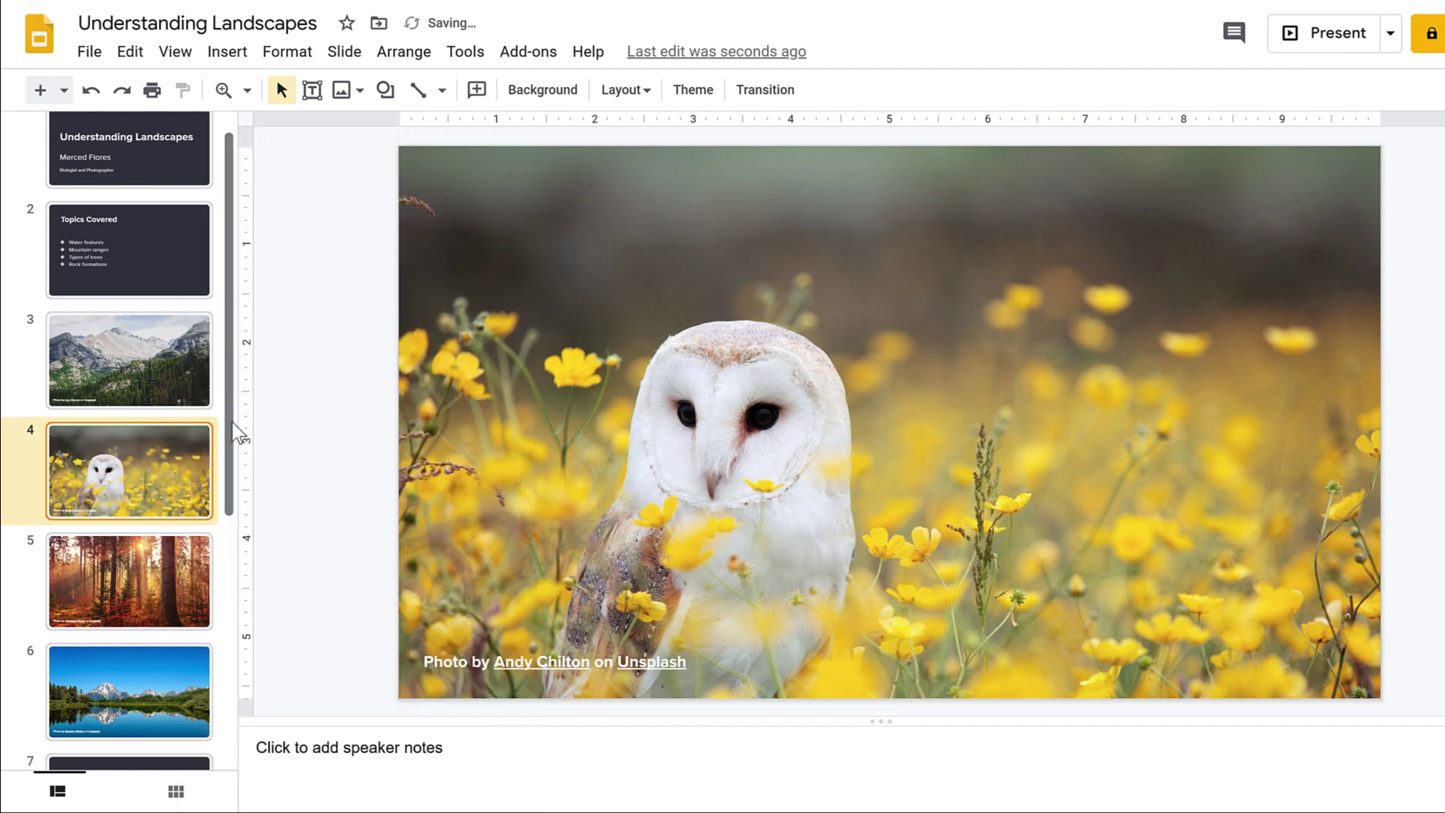
{"action": "scroll", "coordinate": [219, 413], "scroll_direction": "down", "scroll_amount": 5}
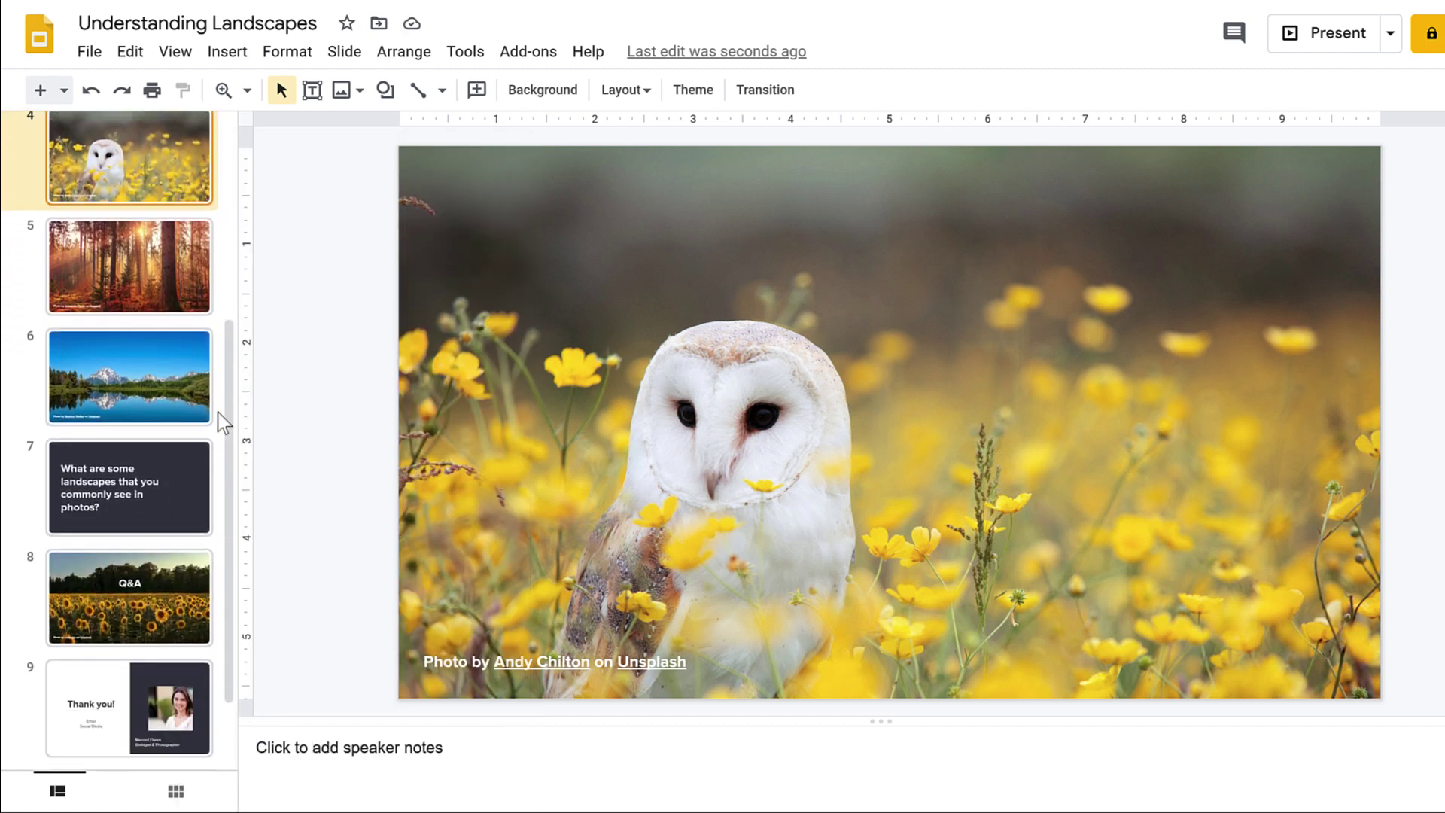
Set the Q&A sunflower slide (slide 8) to Skip slide
{"action": "left_click", "coordinate": [162, 467]}
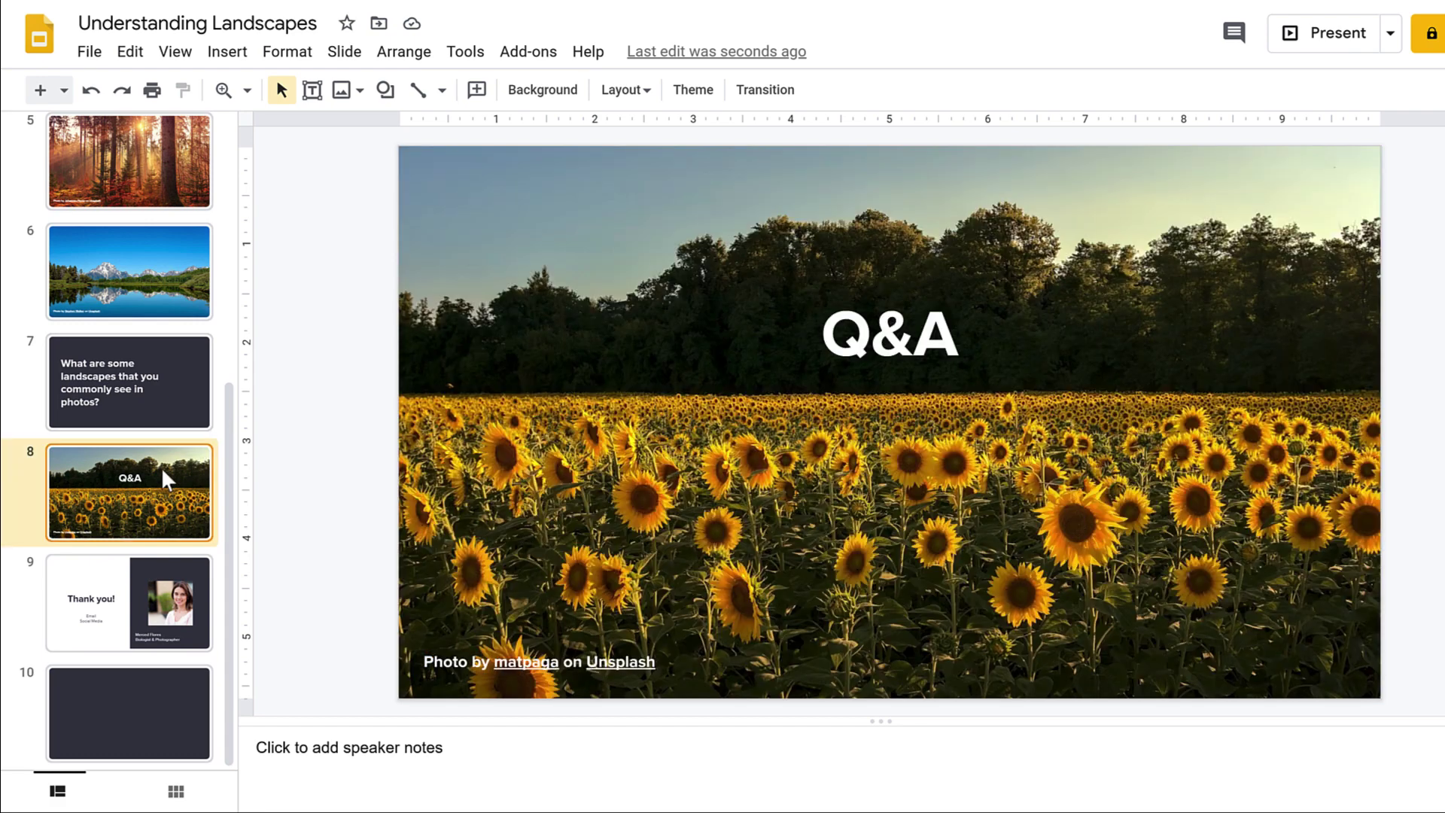
{"action": "right_click", "coordinate": [162, 466]}
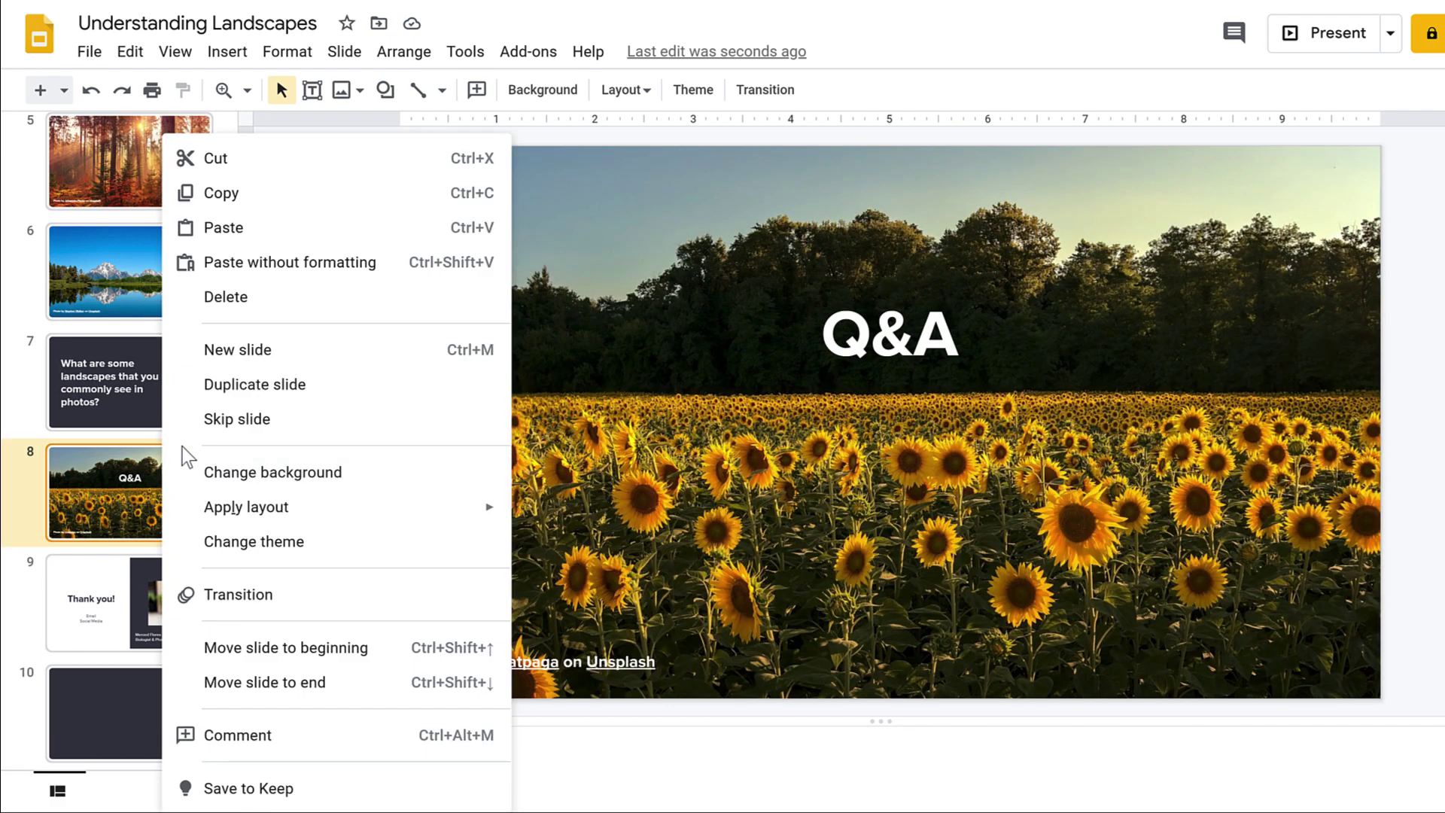
{"action": "left_click", "coordinate": [203, 433]}
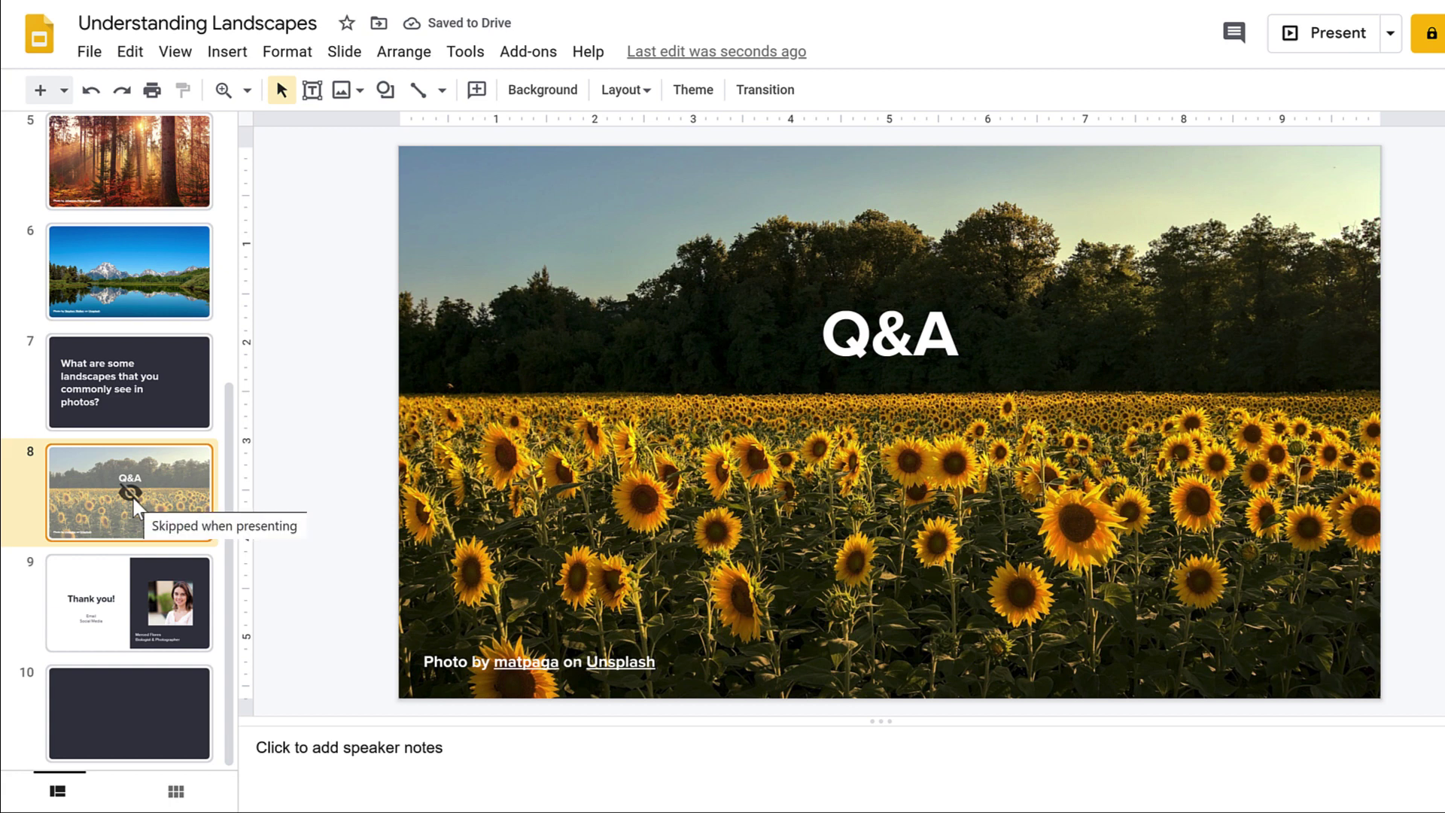
Open the print preview with the 'Handout - 9 slides per page' layout
{"action": "left_click", "coordinate": [89, 53]}
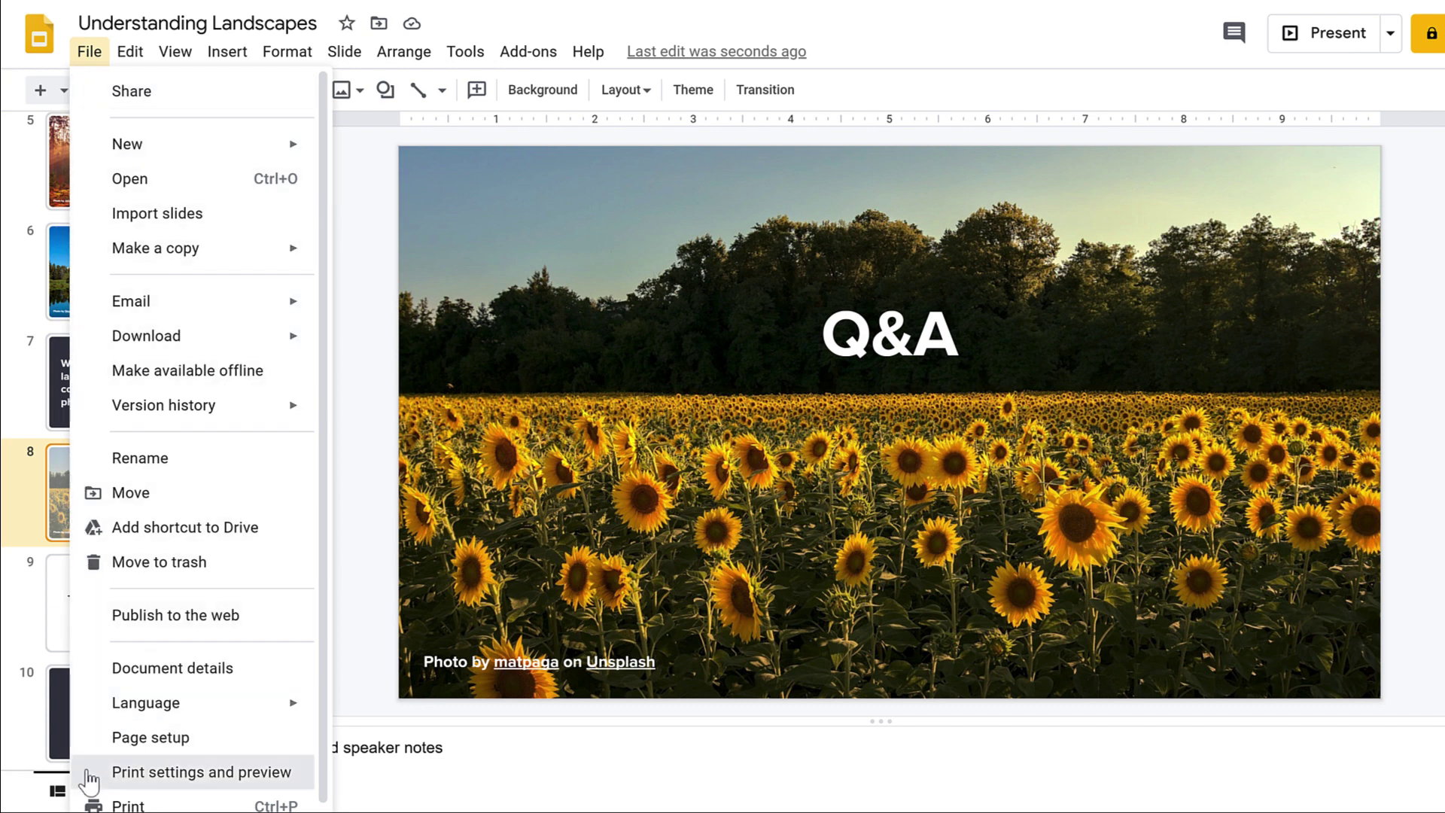
{"action": "left_click", "coordinate": [201, 772]}
{"action": "left_click", "coordinate": [212, 89]}
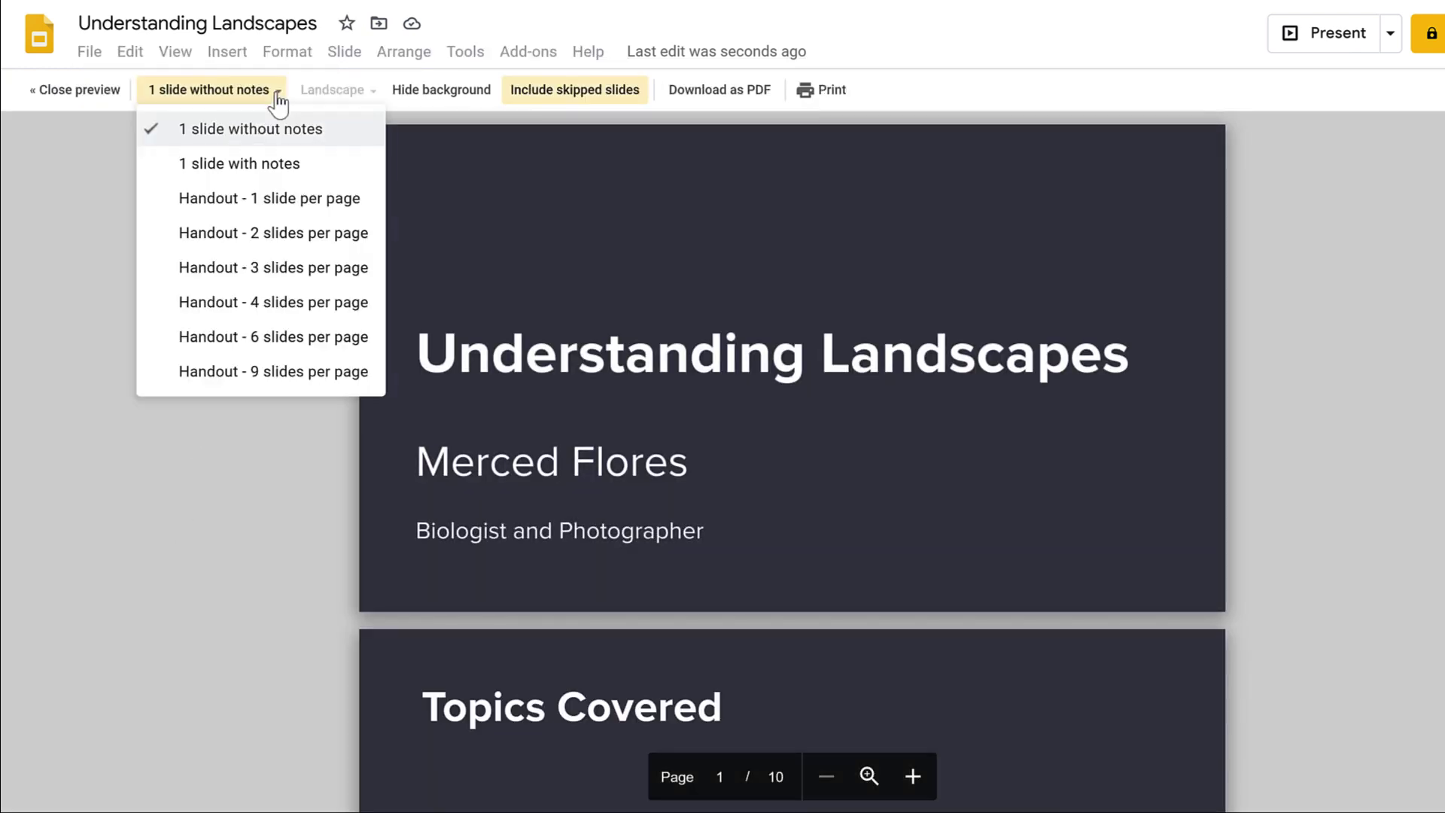
{"action": "left_click", "coordinate": [261, 377]}
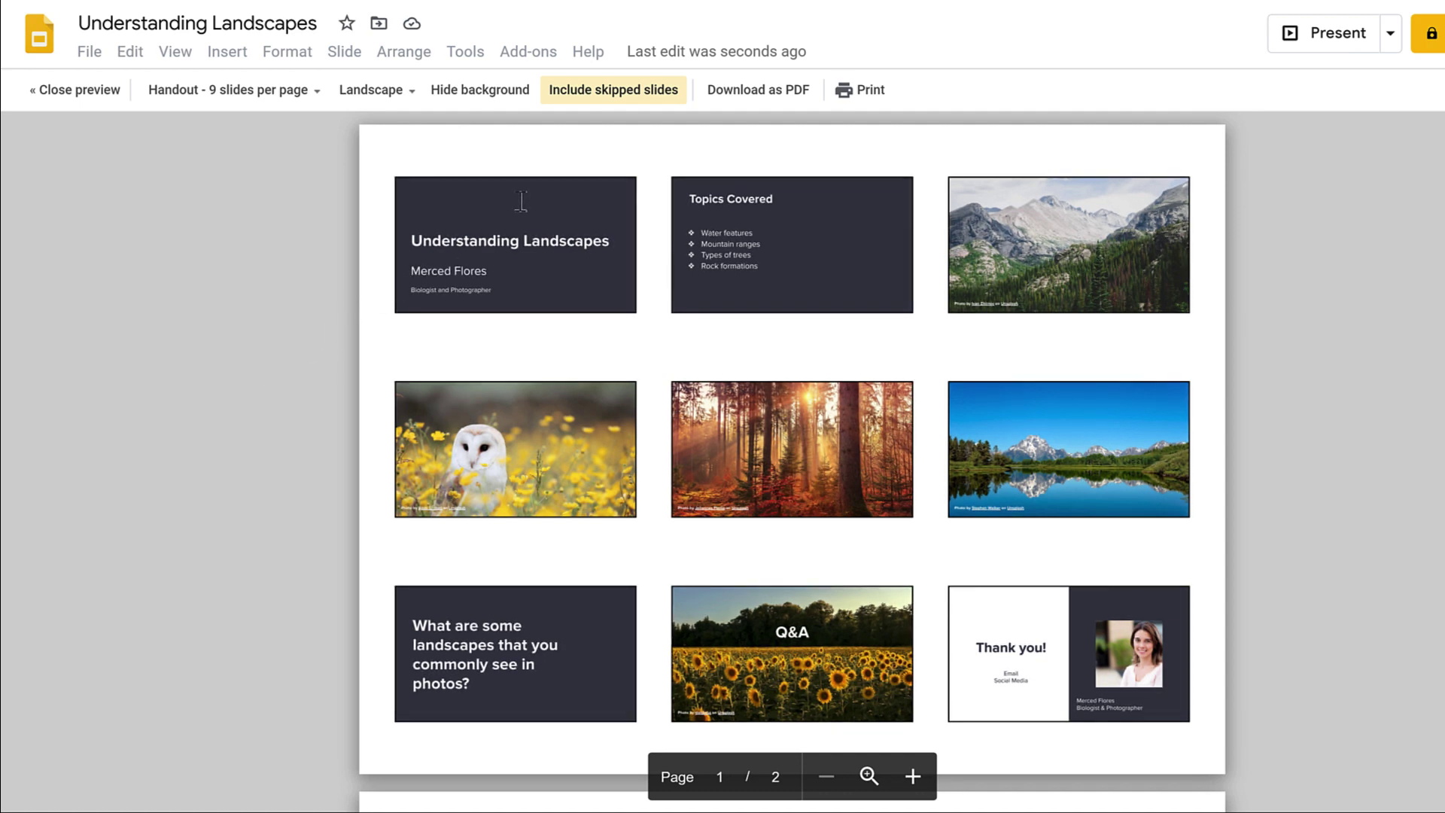
Turn off 'Include skipped slides' in the handout print preview
{"action": "left_click", "coordinate": [641, 94]}
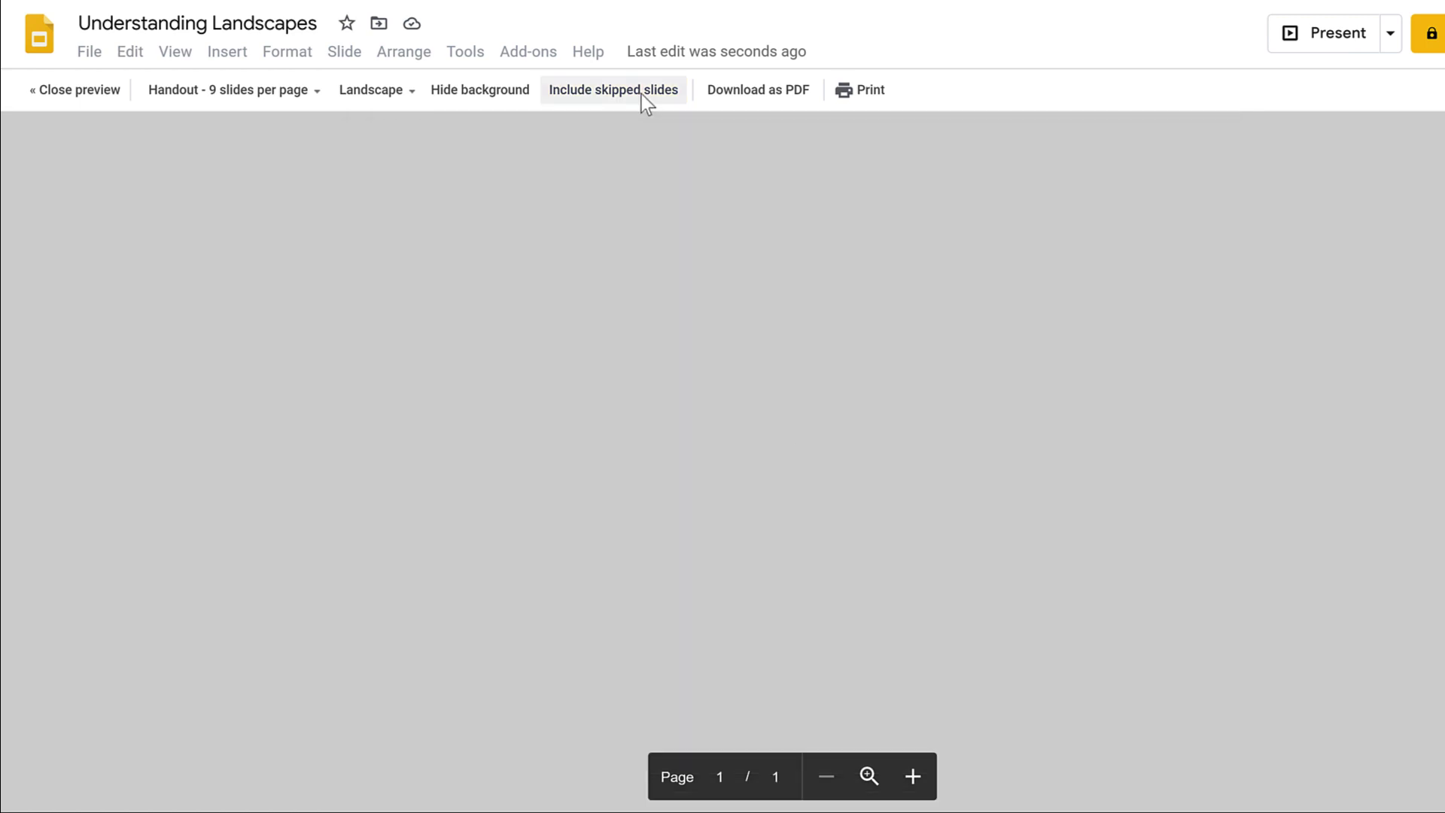